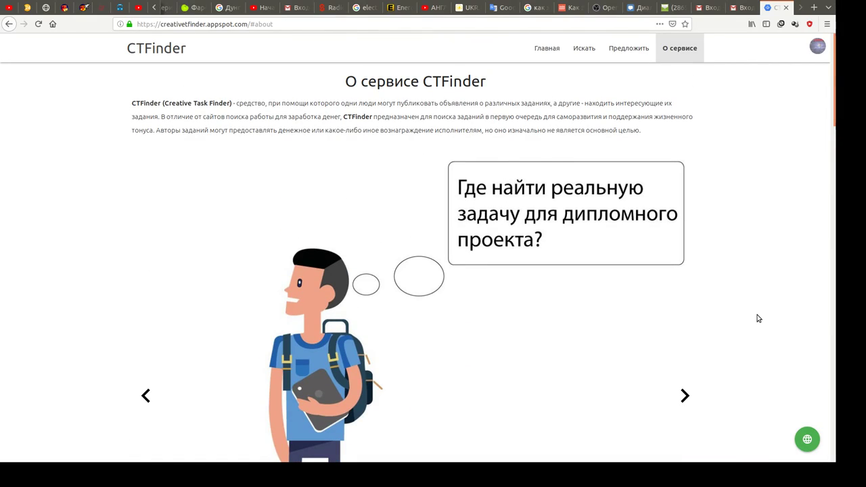
# Check the signed-in account's details and open the «Предложить» page to look over its form and list of proposals.
pyautogui.click(816, 46)
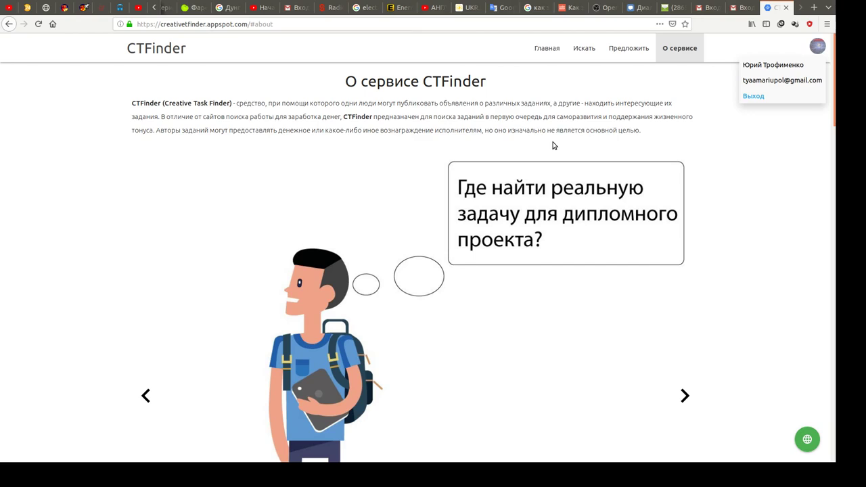
pyautogui.click(820, 45)
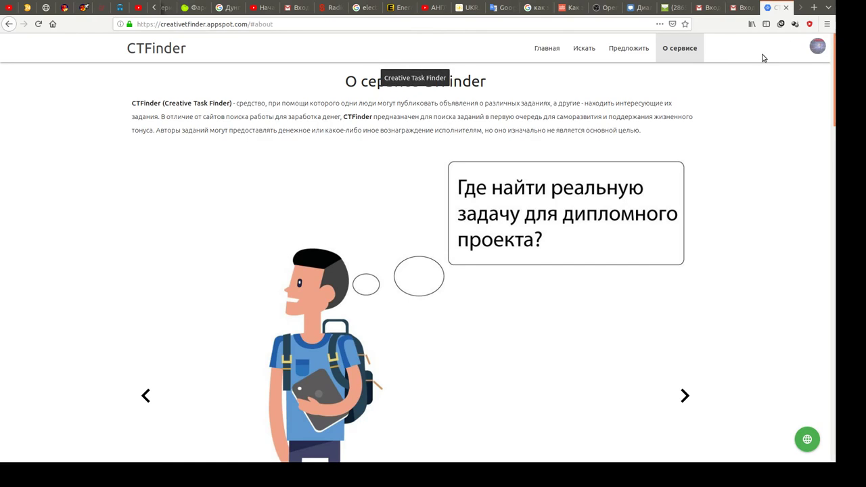
pyautogui.click(628, 51)
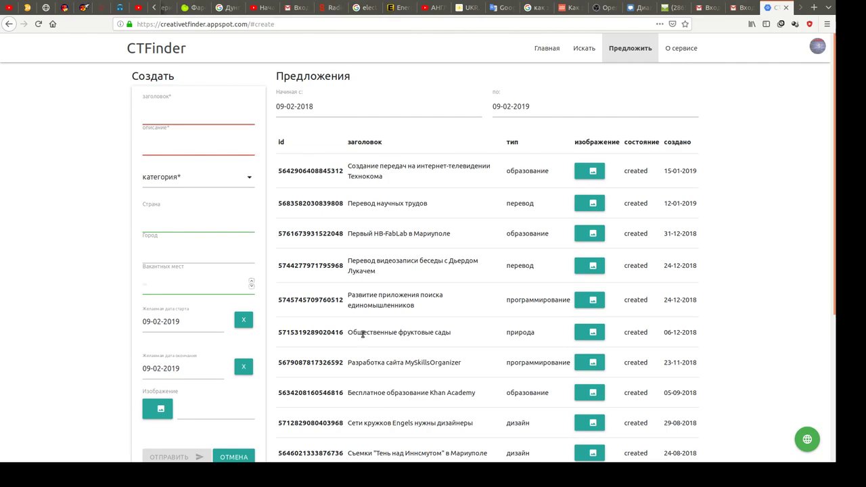
pyautogui.scroll(-5, 772, 249)
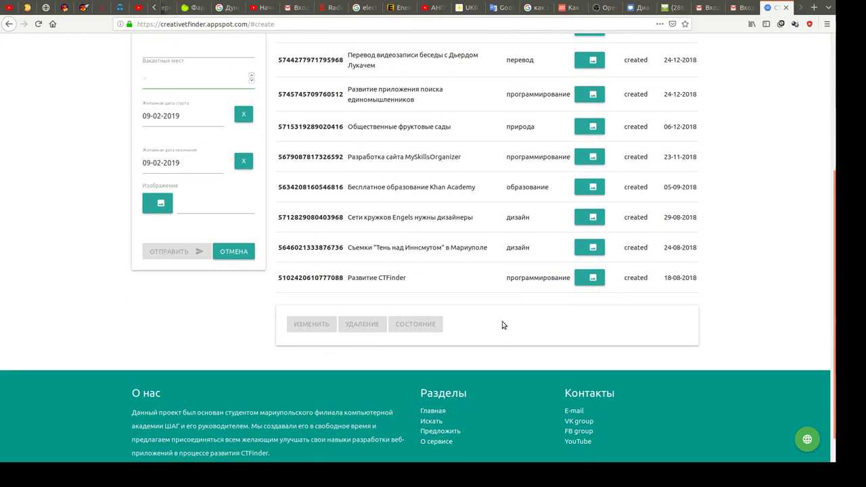
pyautogui.scroll(3, 643, 277)
pyautogui.scroll(3, 648, 276)
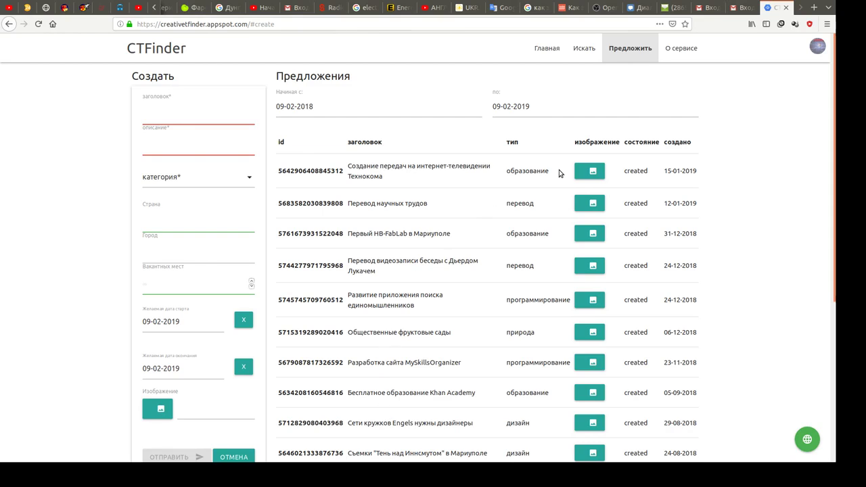
# View the images of the two newest proposals and select «Создание передач на интернет-телевидении Технокома».
pyautogui.click(580, 170)
pyautogui.click(636, 250)
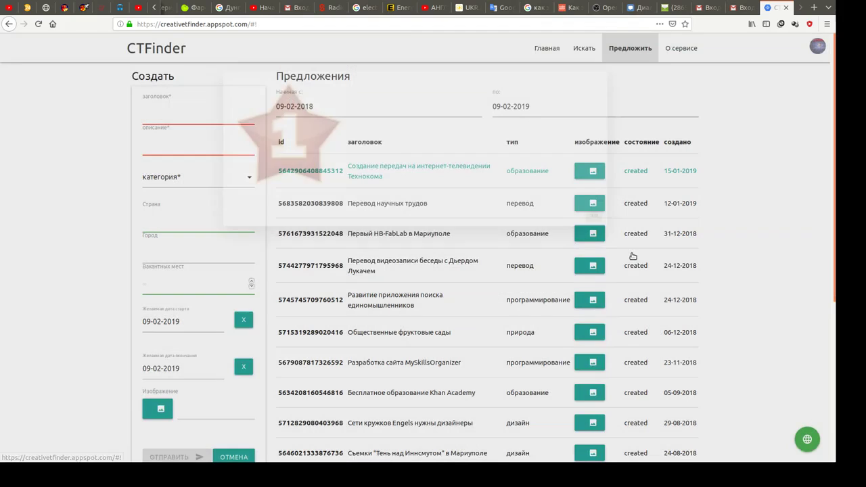
pyautogui.click(598, 209)
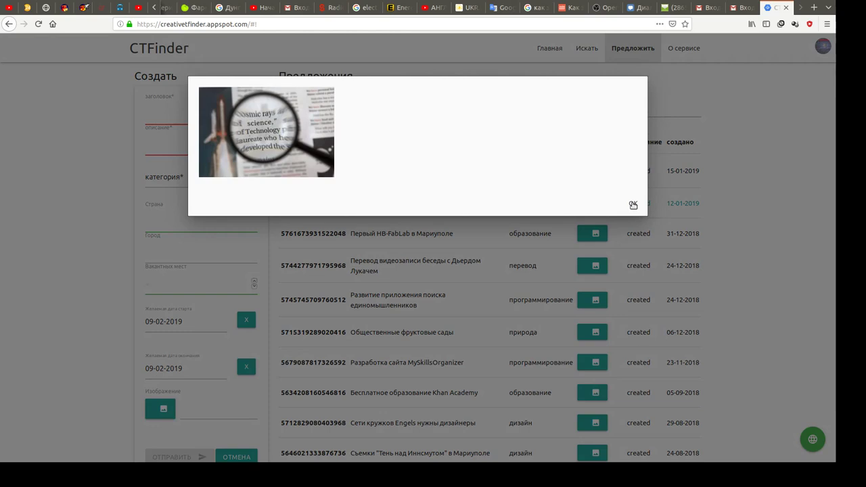
pyautogui.click(632, 204)
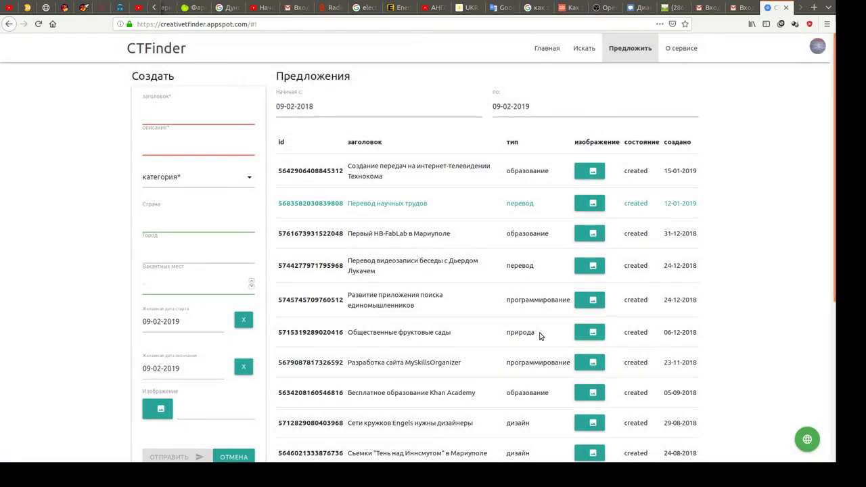
pyautogui.click(362, 167)
# Enter «Задание тест 1» as the title of the new proposal.
pyautogui.click(181, 119)
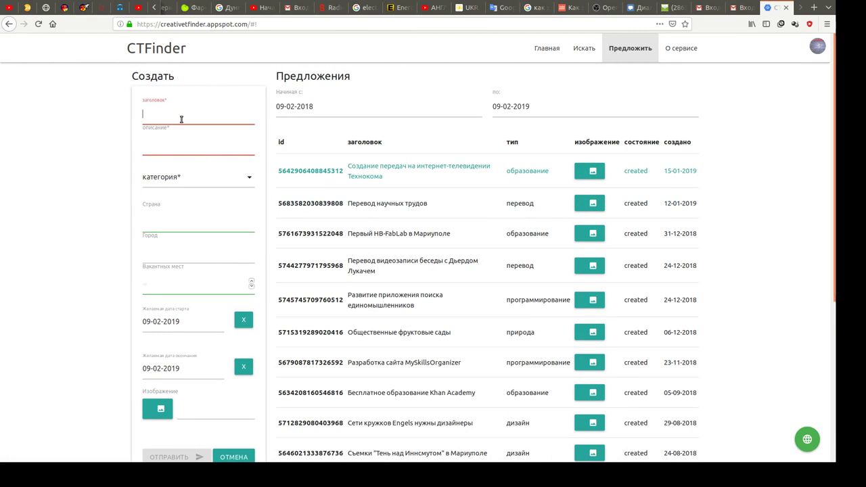
pyautogui.write('N')
pyautogui.press('BackSpace')
pyautogui.write('Te')
pyautogui.hotkey('ctrl', 'a')
pyautogui.write('Задание тест 1')
# Fill the new proposal's description with four lines, each reading «Описание задания тест 1.».
pyautogui.click(184, 145)
pyautogui.write('Оп')
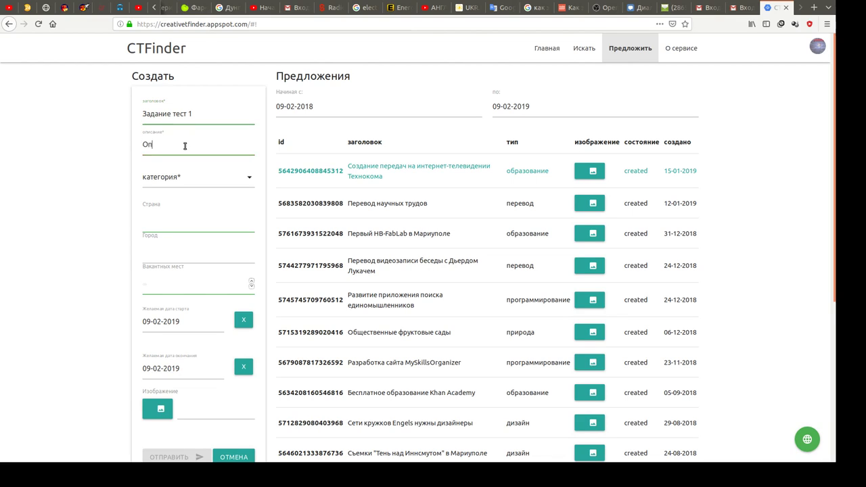
pyautogui.write('исание задания тест 1.')
pyautogui.hotkey('shift', 'Left')
pyautogui.hotkey('shift', 'Left')
pyautogui.hotkey('shift', 'Left')
pyautogui.hotkey('shift', 'Left')
pyautogui.hotkey('shift', 'Left')
pyautogui.hotkey('shift', 'Left')
pyautogui.hotkey('shift', 'Left')
pyautogui.hotkey('shift', 'Left')
pyautogui.hotkey('shift', 'Left')
pyautogui.hotkey('shift', 'Left')
pyautogui.hotkey('shift', 'Left')
pyautogui.hotkey('shift', 'Left')
pyautogui.hotkey('shift', 'Left')
pyautogui.hotkey('shift', 'Left')
pyautogui.hotkey('shift', 'Left')
pyautogui.hotkey('shift', 'Left')
pyautogui.hotkey('shift', 'Left')
pyautogui.hotkey('shift', 'Left')
pyautogui.hotkey('shift', 'Left')
pyautogui.hotkey('shift', 'Left')
pyautogui.hotkey('ctrl', 'c')
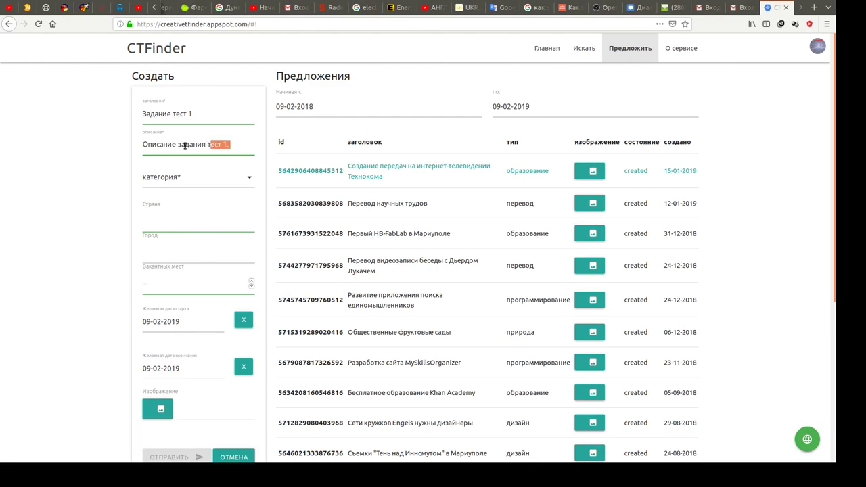
pyautogui.press('End')
pyautogui.press('Return')
pyautogui.hotkey('ctrl', 'v')
pyautogui.press('Return')
pyautogui.hotkey('ctrl', 'v')
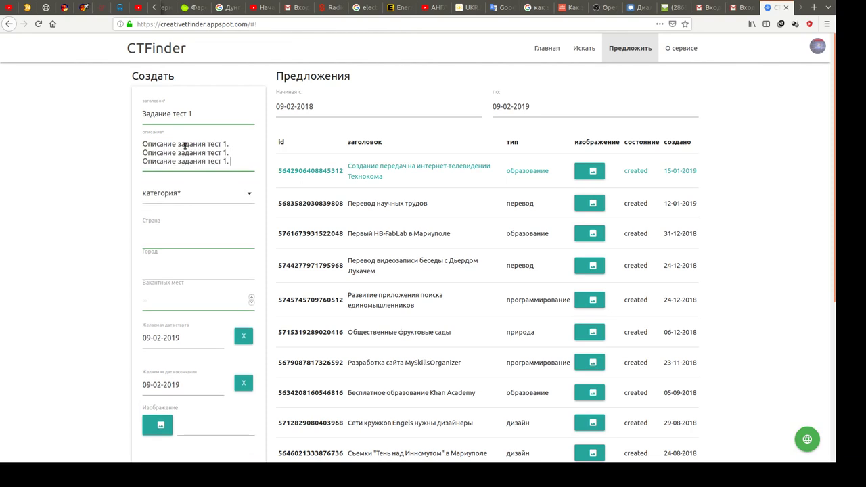
pyautogui.press('Return')
pyautogui.hotkey('ctrl', 'v')
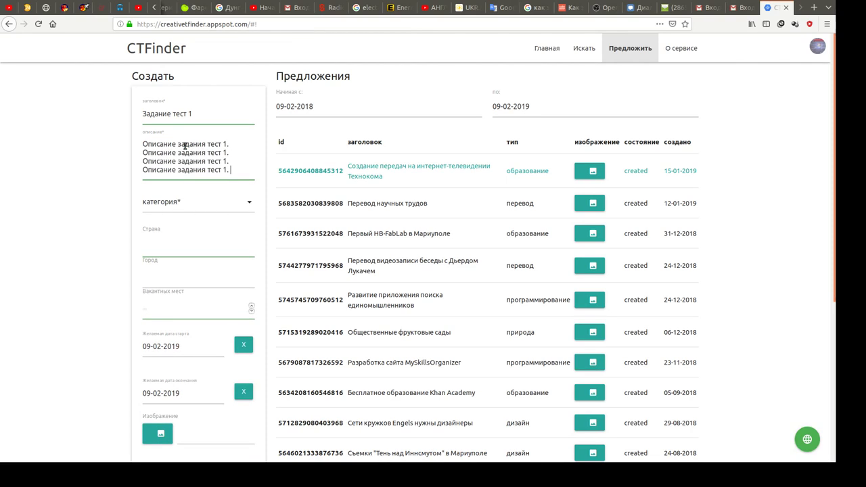
# Set the new proposal's category to «образование» and its country to «Украина».
pyautogui.click(198, 203)
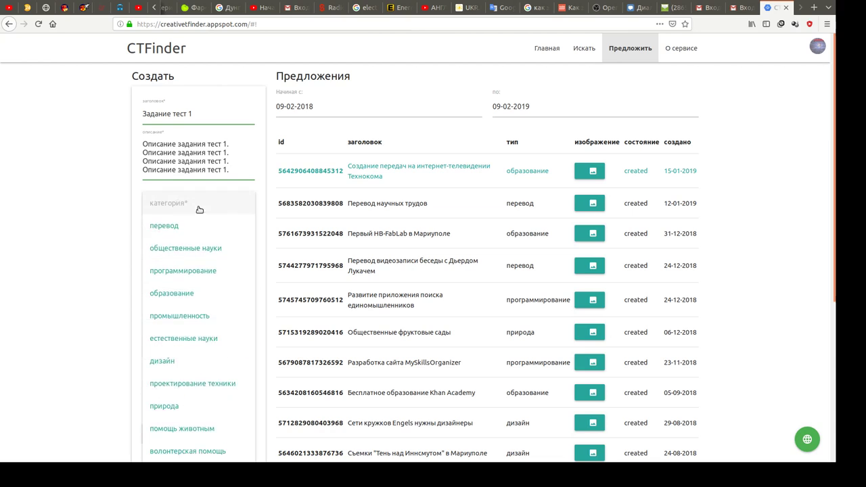
pyautogui.click(180, 292)
pyautogui.scroll(-1, 181, 219)
pyautogui.scroll(-1, 180, 219)
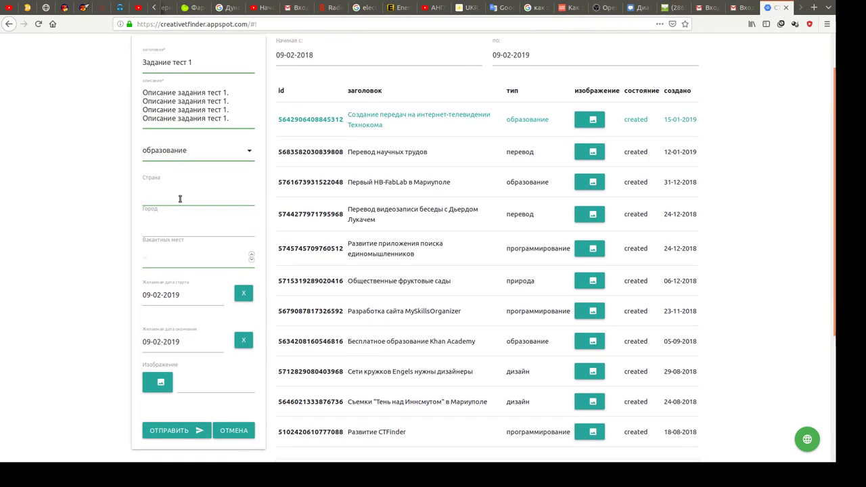
pyautogui.click(180, 198)
pyautogui.write('У')
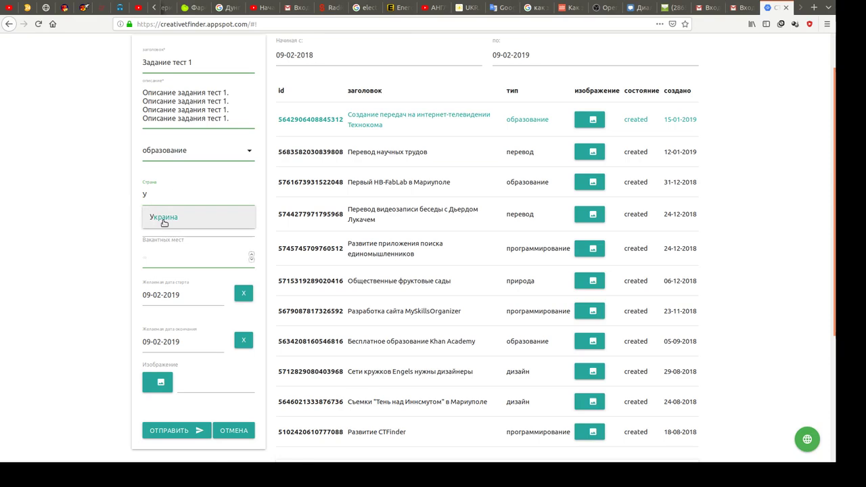
pyautogui.click(163, 217)
# Set the new proposal's city to «Киев» and its number of vacant places to 4.
pyautogui.click(181, 228)
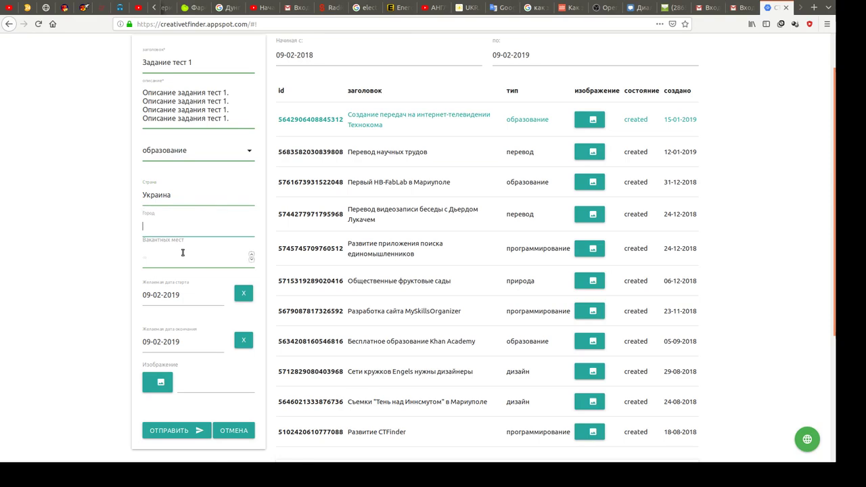
pyautogui.write('К')
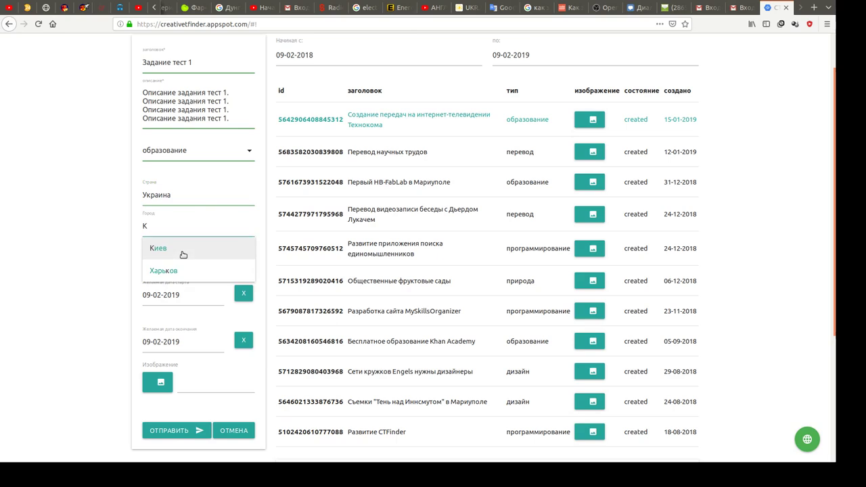
pyautogui.click(183, 250)
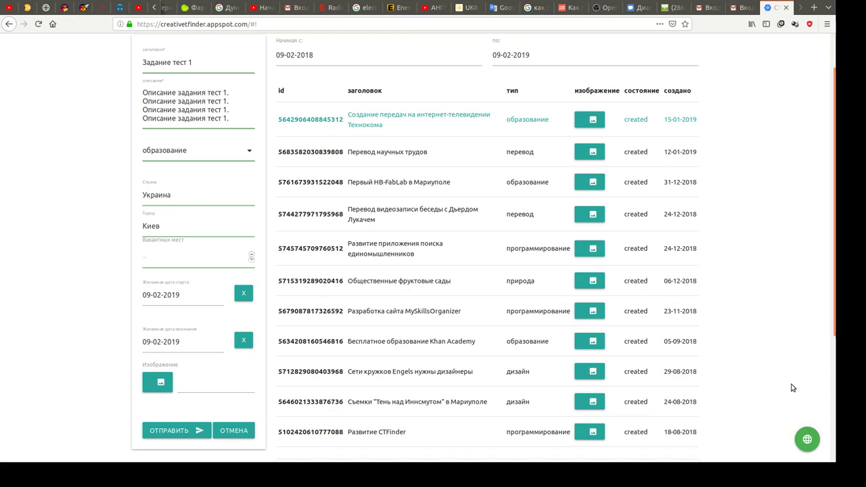
pyautogui.moveTo(807, 433)
pyautogui.scroll(-3, 172, 242)
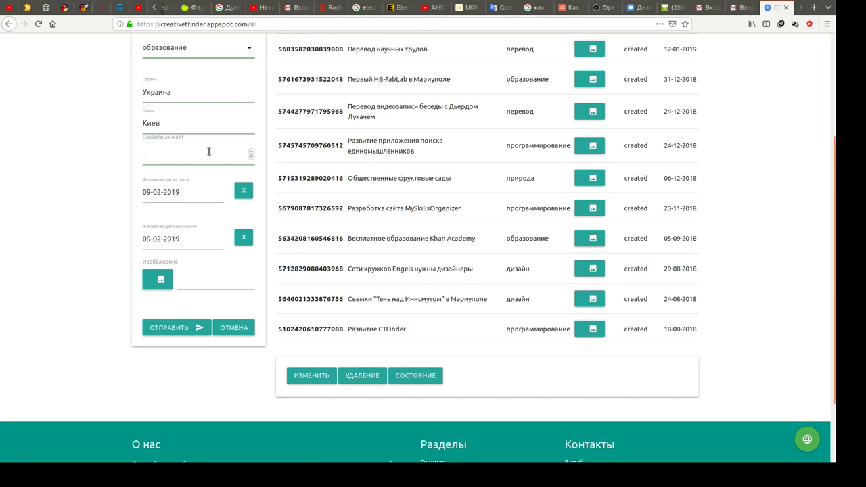
pyautogui.click(250, 152)
pyautogui.click(251, 152)
pyautogui.click(251, 151)
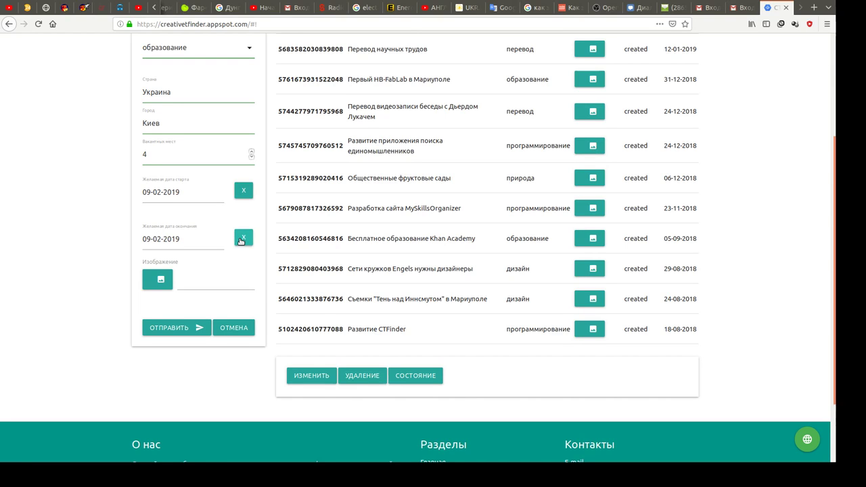
# Set the proposal's desired start date to 10-02-2019 and its desired end date to 12-02-2019.
pyautogui.click(156, 241)
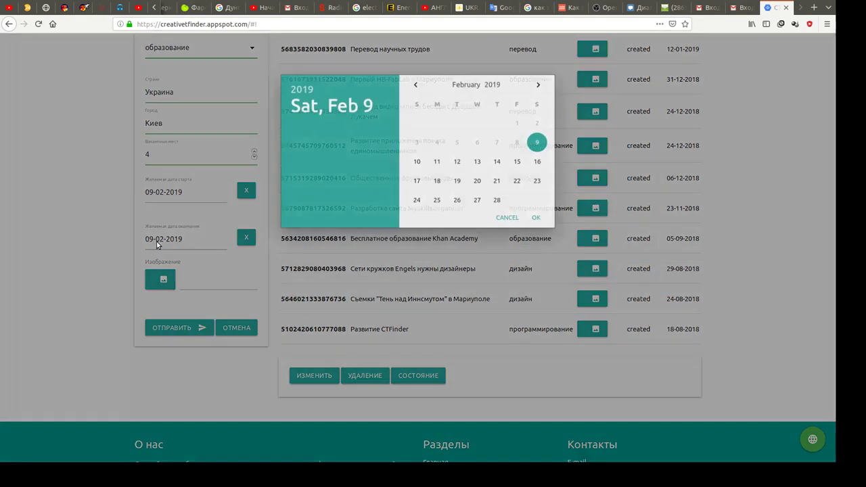
pyautogui.click(496, 201)
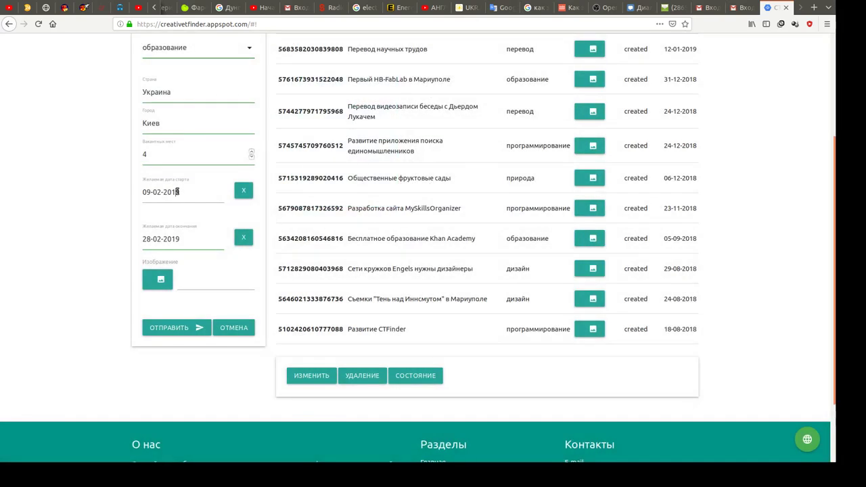
pyautogui.click(177, 192)
pyautogui.click(417, 165)
pyautogui.click(159, 237)
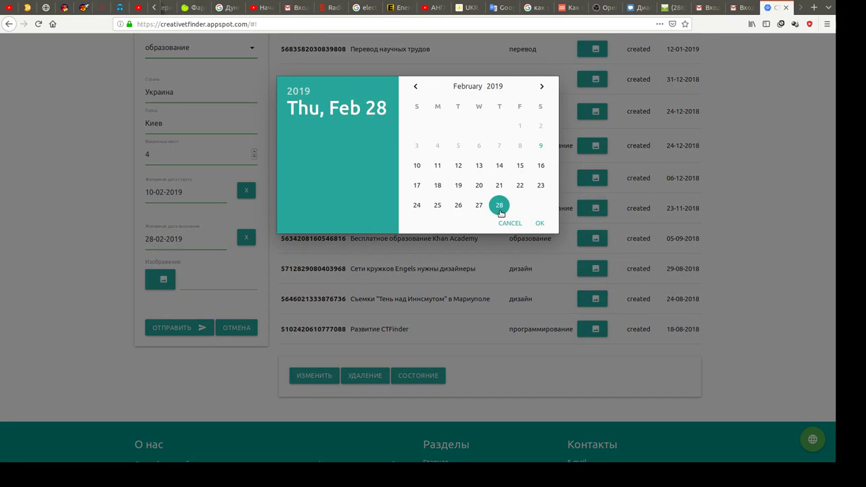
pyautogui.click(420, 168)
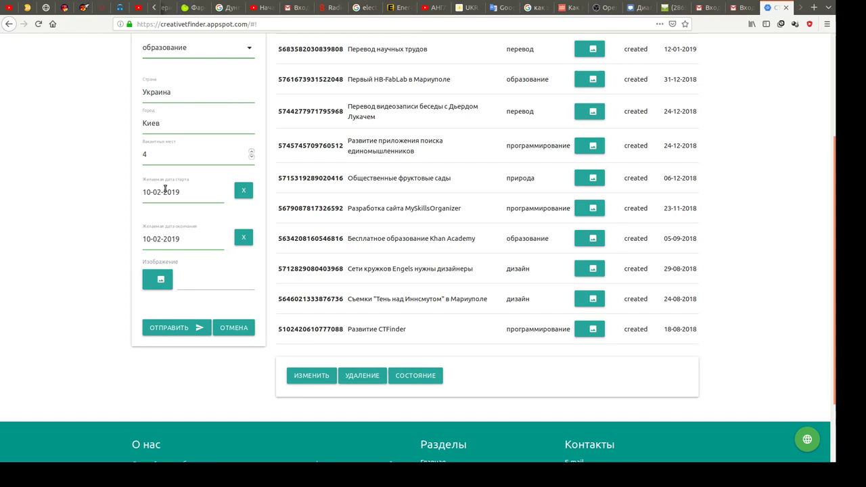
pyautogui.click(169, 238)
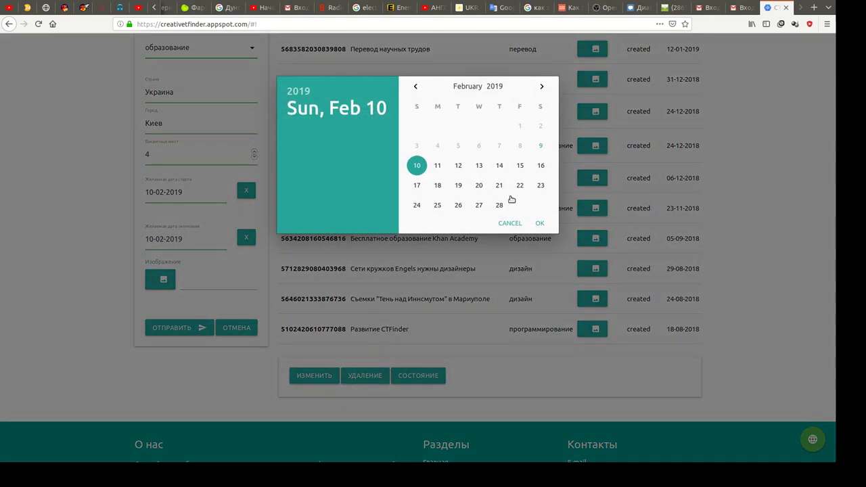
pyautogui.click(459, 166)
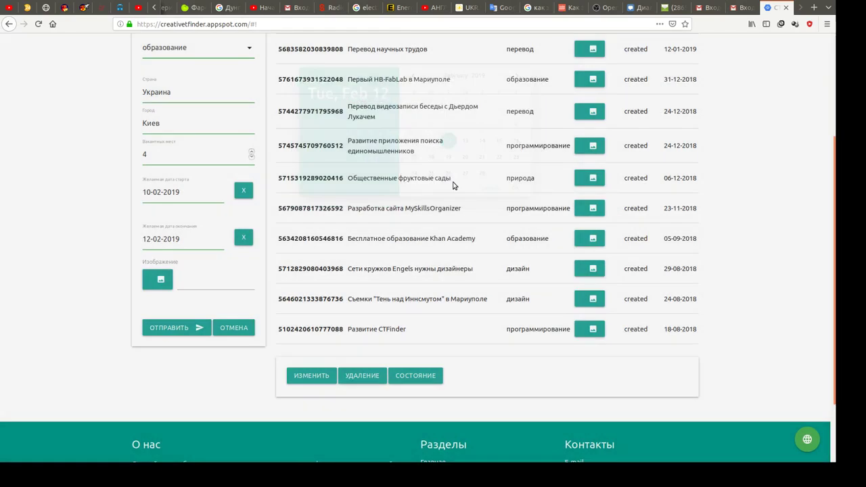
# Attach the test-intelligenza-sociale image to the new proposal and submit the proposal.
pyautogui.click(157, 279)
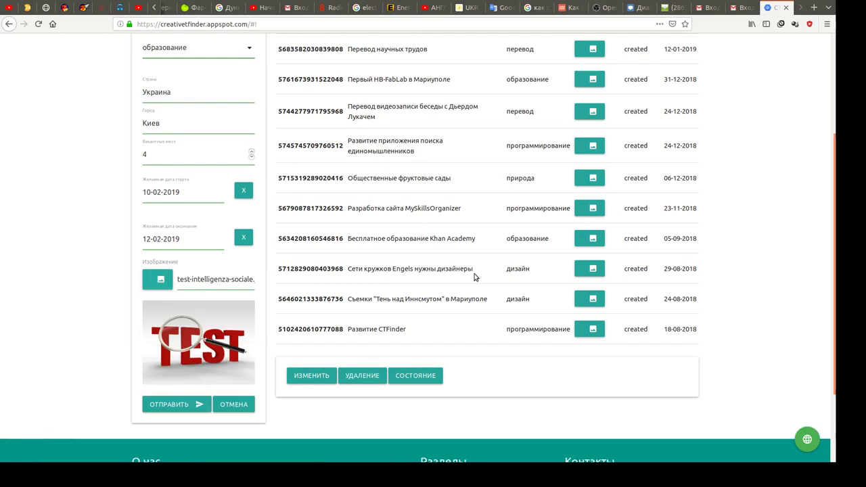
pyautogui.scroll(-2, 219, 257)
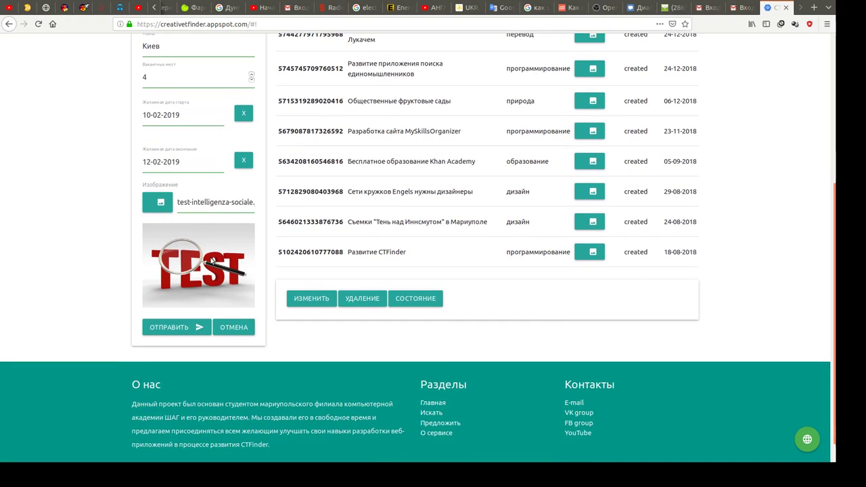
pyautogui.scroll(2, 184, 264)
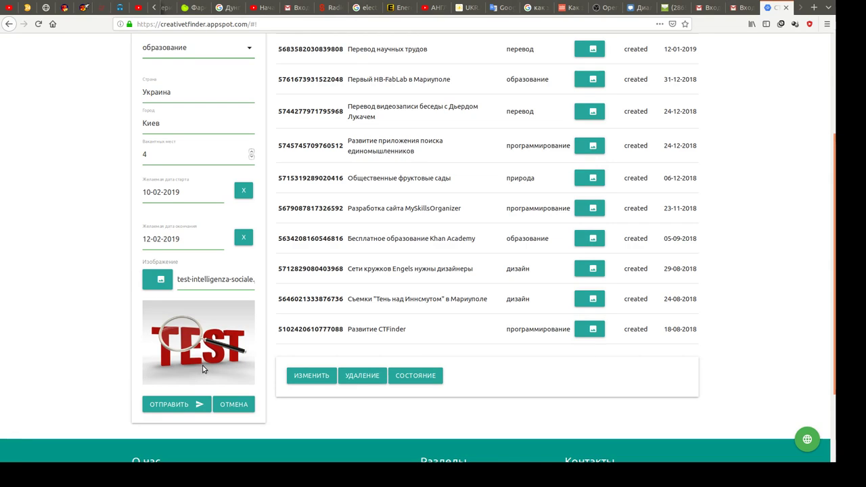
pyautogui.click(177, 404)
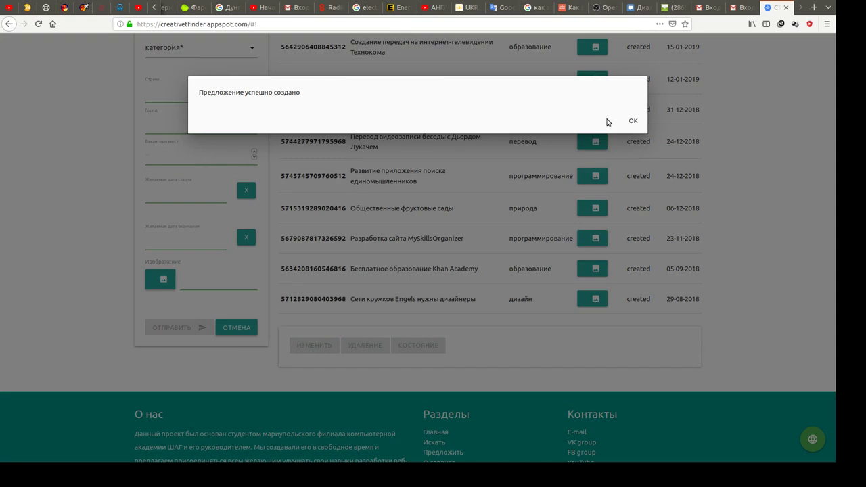
pyautogui.click(633, 122)
# Select the «Задание тест 1» proposal and view its state options, keeping the state «created».
pyautogui.scroll(4, 433, 213)
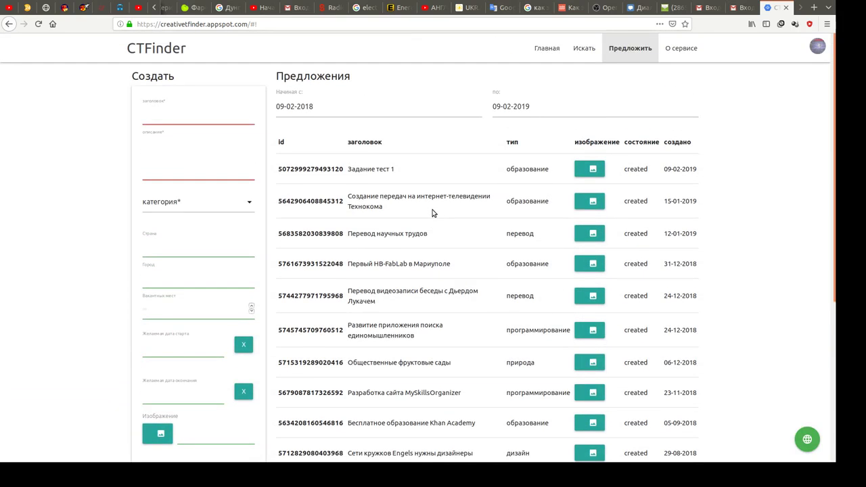
pyautogui.scroll(-4, 376, 171)
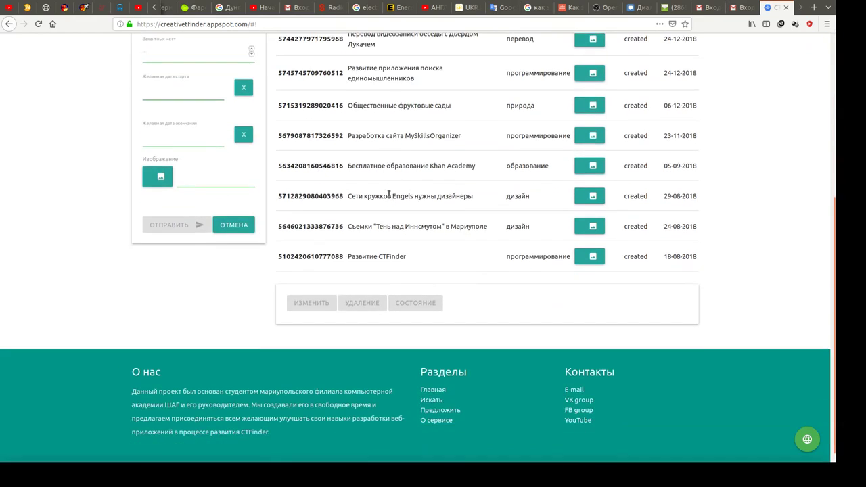
pyautogui.scroll(4, 389, 195)
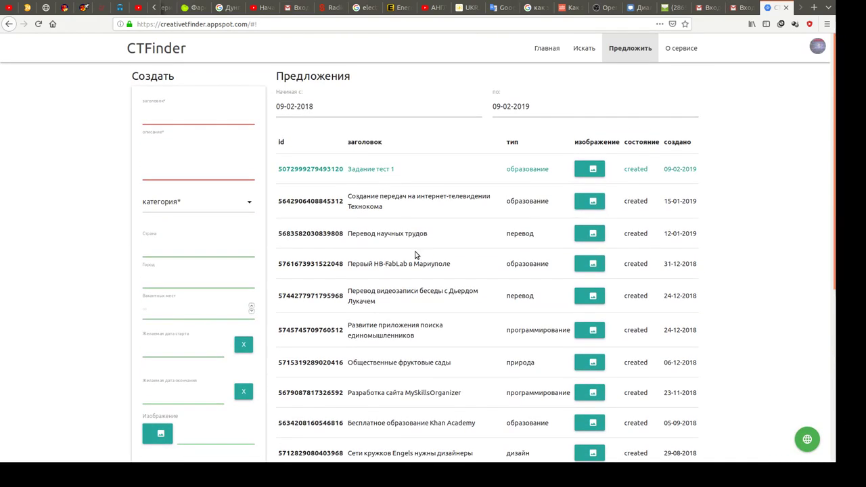
pyautogui.scroll(-4, 416, 255)
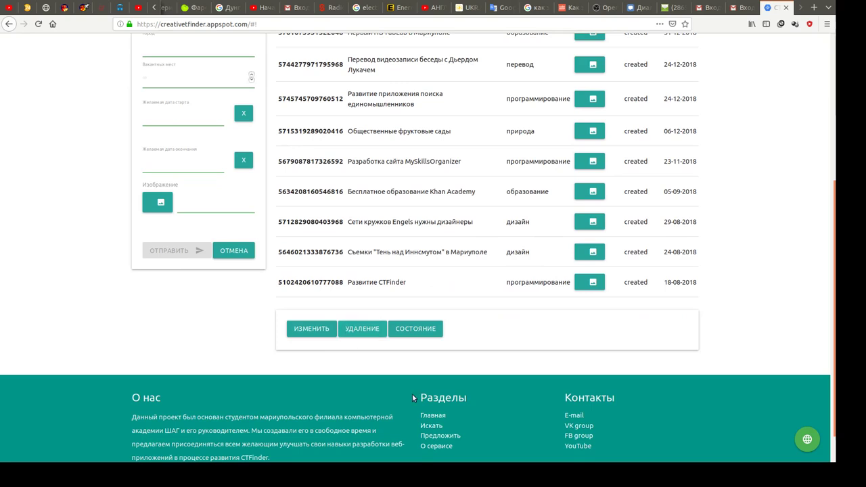
pyautogui.click(408, 339)
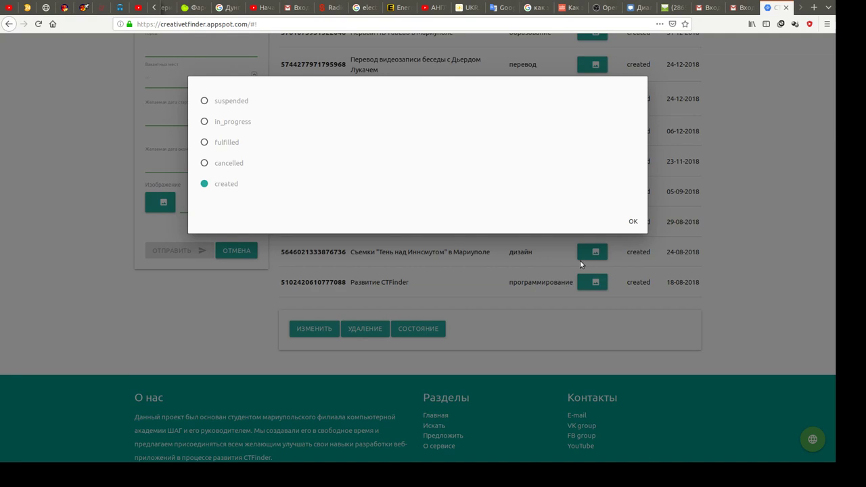
pyautogui.click(634, 222)
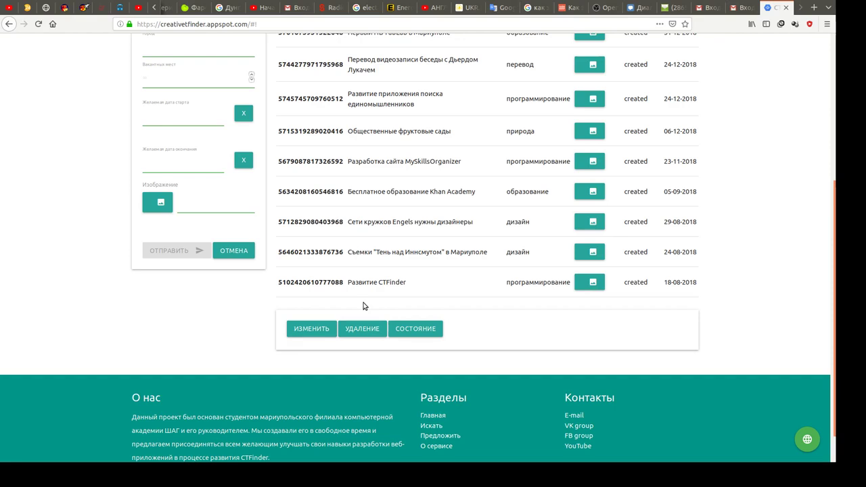
# Open the selected «Задание тест 1» proposal for editing and set its category to «образование».
pyautogui.scroll(4, 306, 311)
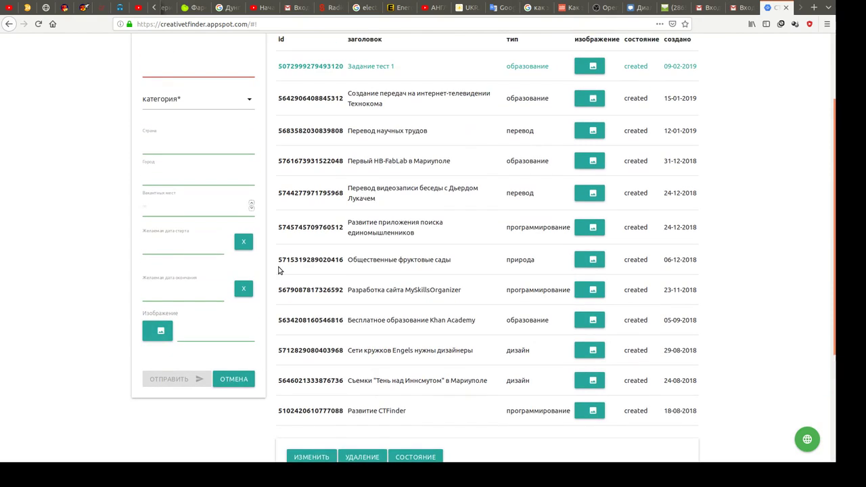
pyautogui.scroll(2, 279, 269)
pyautogui.scroll(-5, 403, 264)
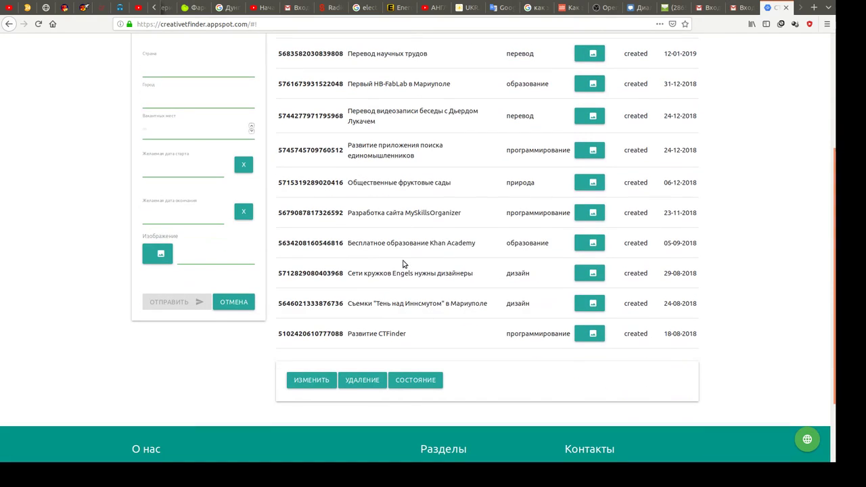
pyautogui.click(311, 381)
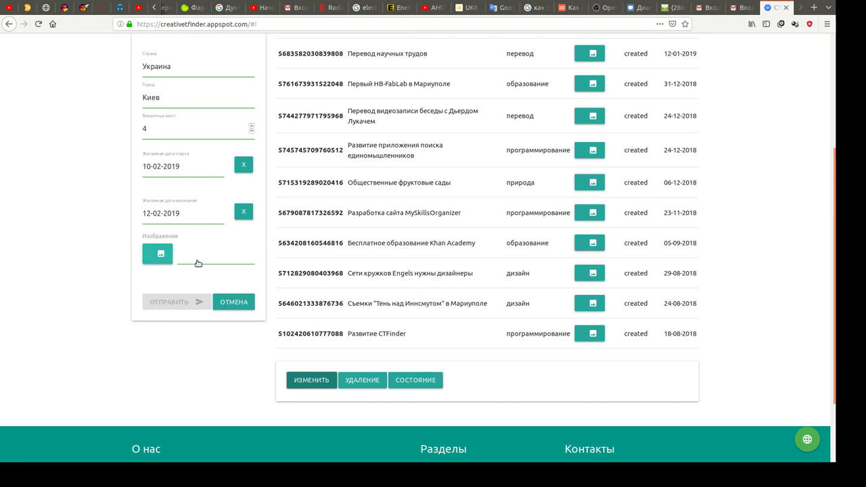
pyautogui.scroll(3, 197, 263)
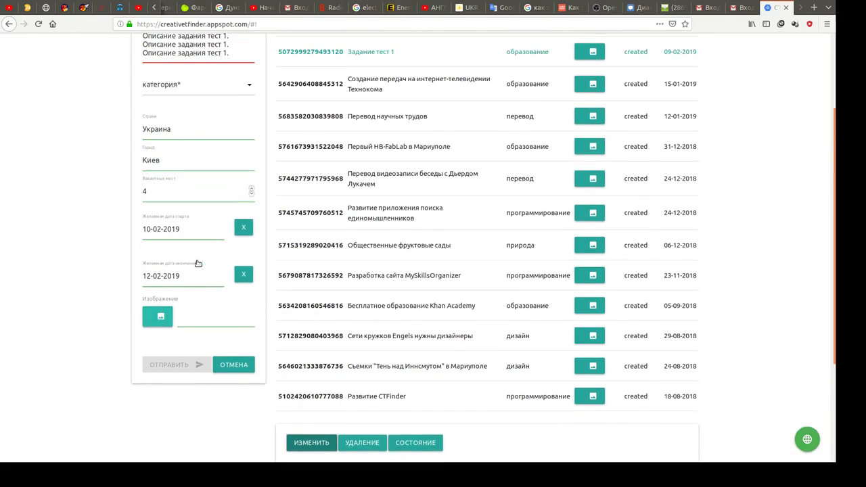
pyautogui.click(192, 133)
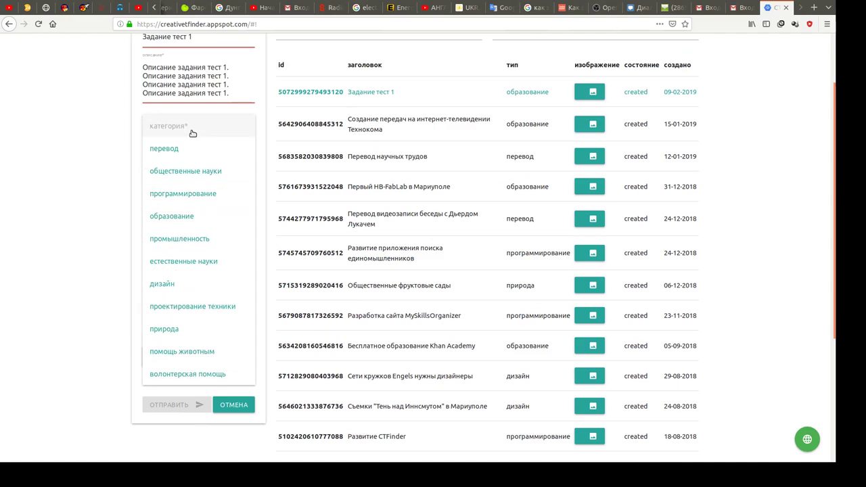
pyautogui.click(187, 216)
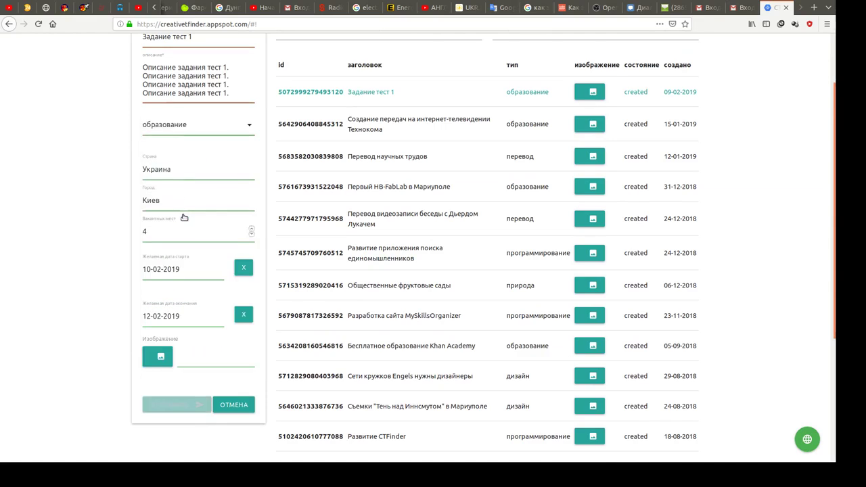
# Insert «Изменение.» at the beginning of the proposal's description.
pyautogui.scroll(-2, 189, 214)
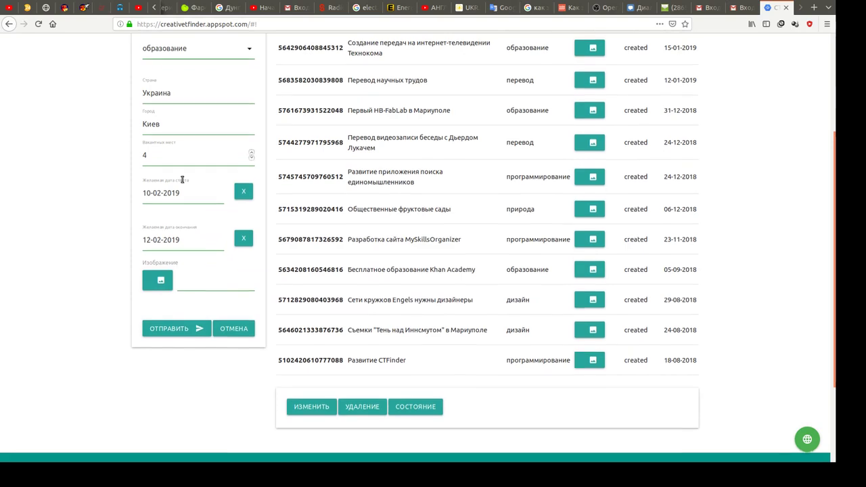
pyautogui.scroll(3, 184, 186)
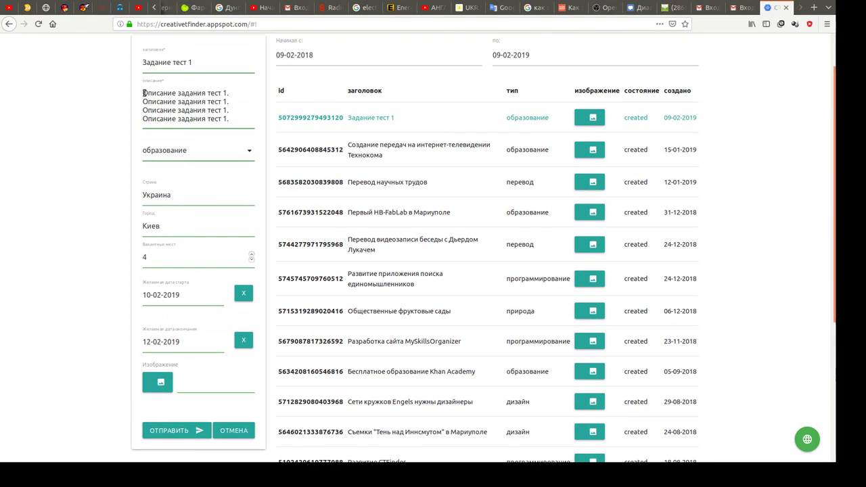
pyautogui.click(143, 92)
pyautogui.write('1')
pyautogui.write('зменен')
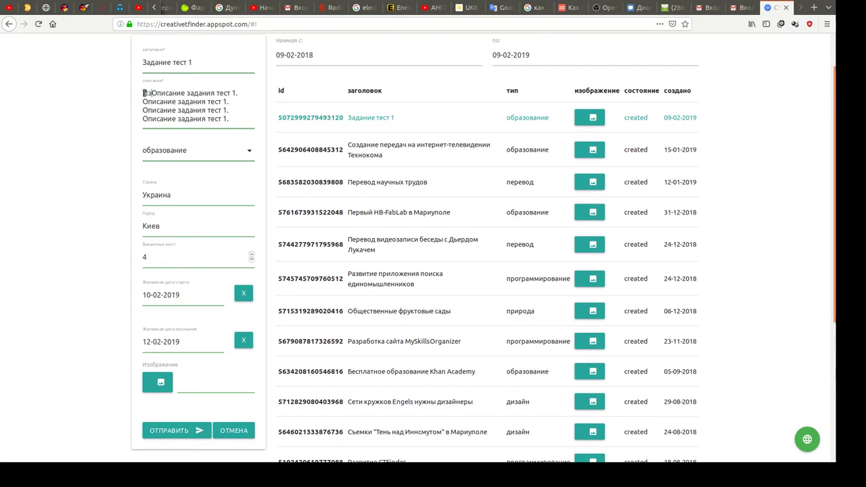
pyautogui.write('ие')
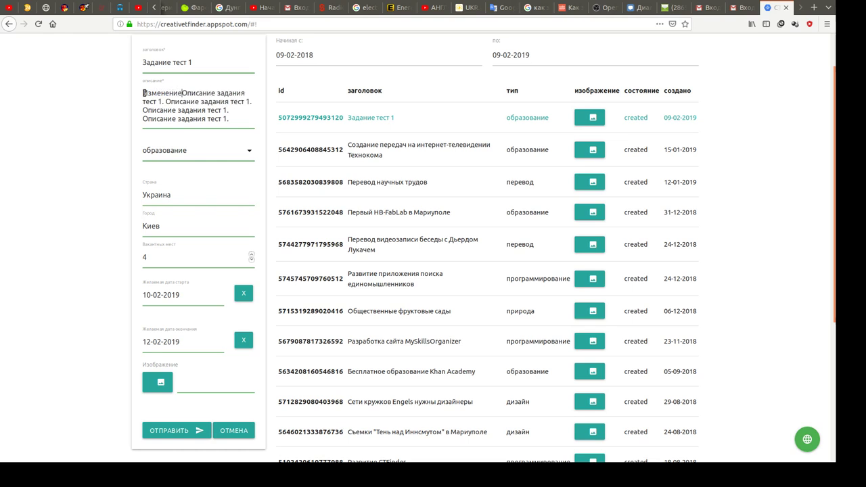
pyautogui.write('.')
# Submit the edited proposal and dismiss the confirmation message.
pyautogui.scroll(2, 164, 128)
pyautogui.scroll(-6, 164, 129)
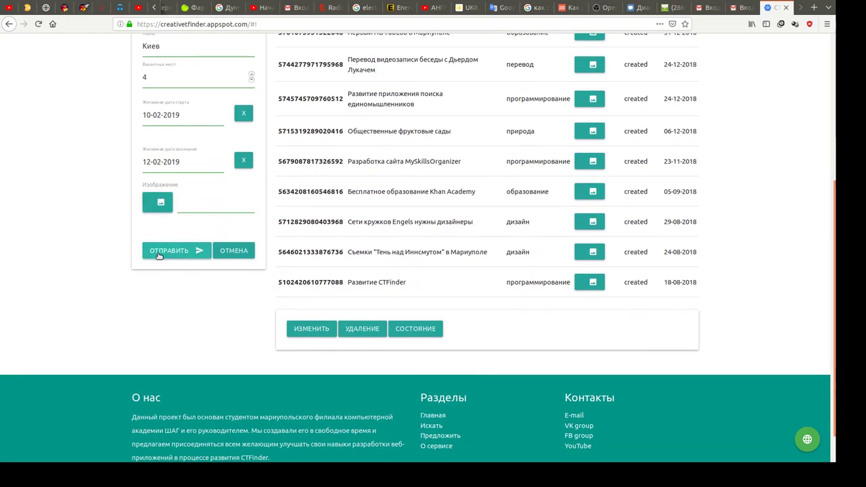
pyautogui.click(161, 255)
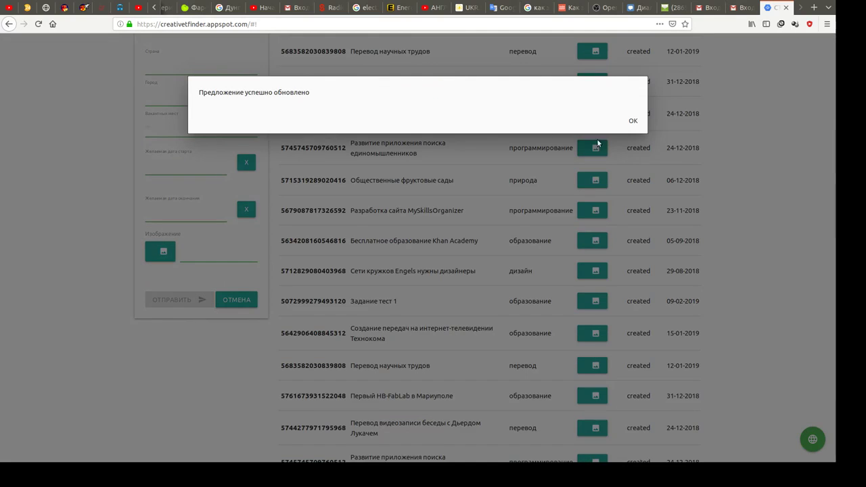
pyautogui.click(633, 122)
# Log out of the current account and sign in with a different Google account.
pyautogui.scroll(5, 801, 192)
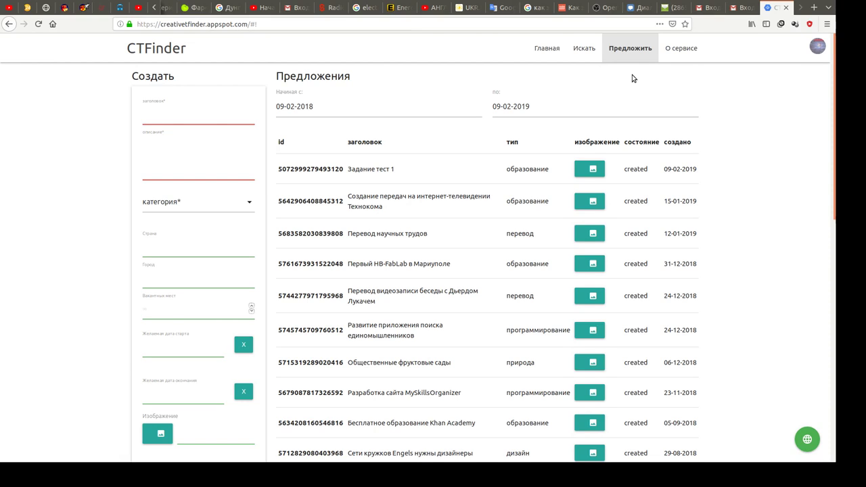
pyautogui.click(816, 47)
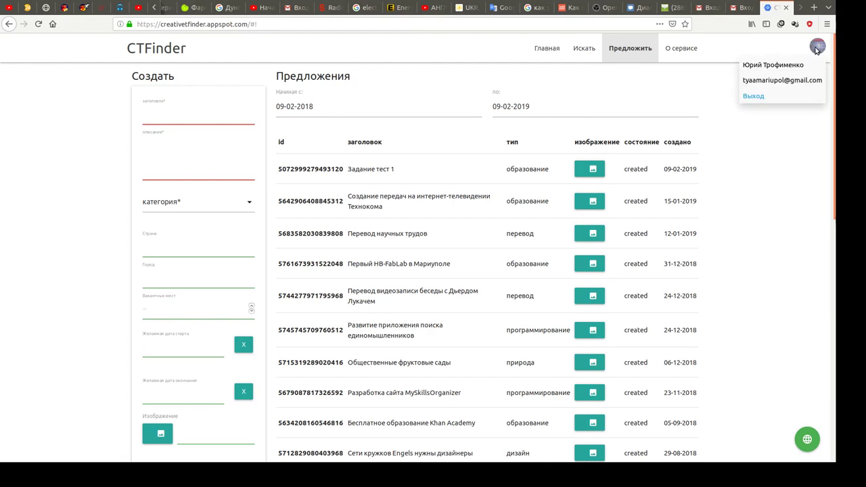
pyautogui.click(750, 96)
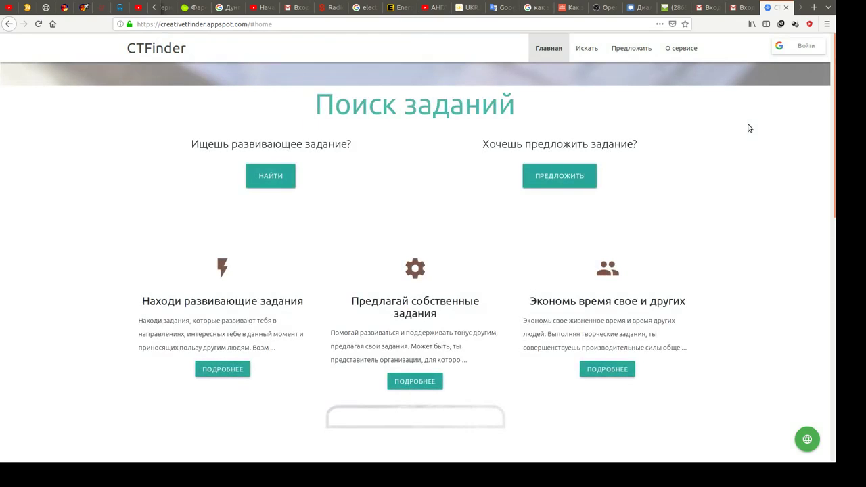
pyautogui.click(790, 47)
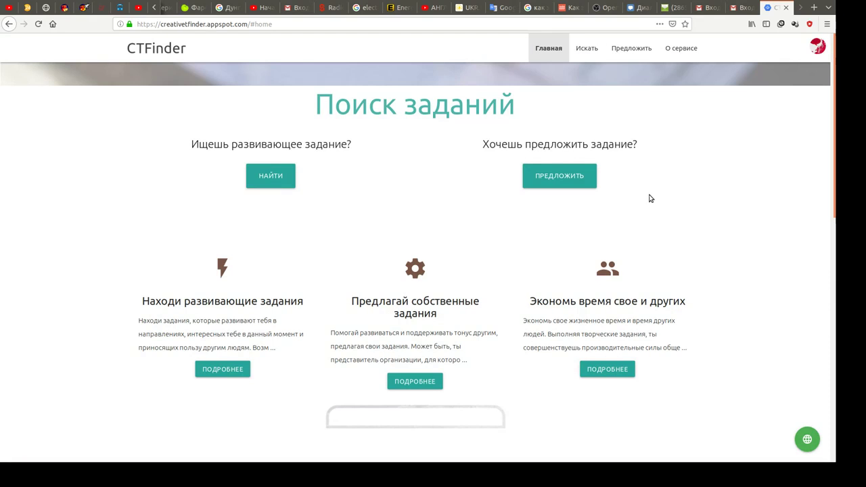
# Open the task search page and review the proposals listed for the default period.
pyautogui.click(587, 49)
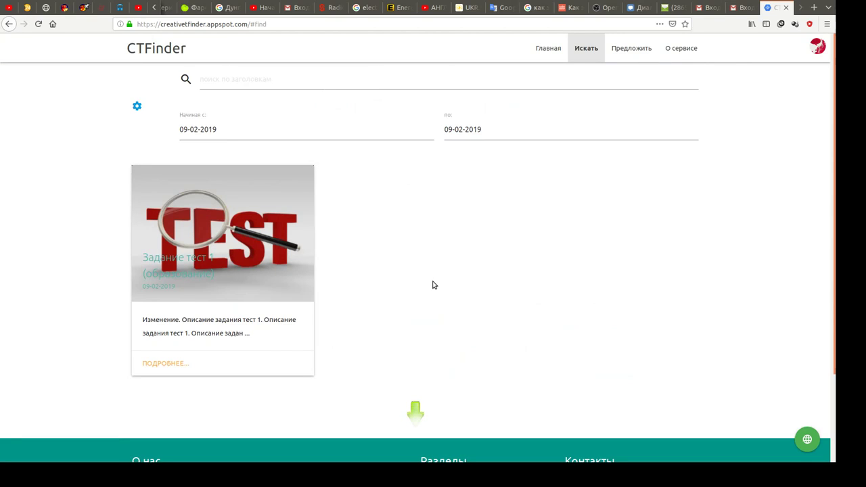
pyautogui.scroll(-2, 436, 265)
pyautogui.scroll(2, 437, 265)
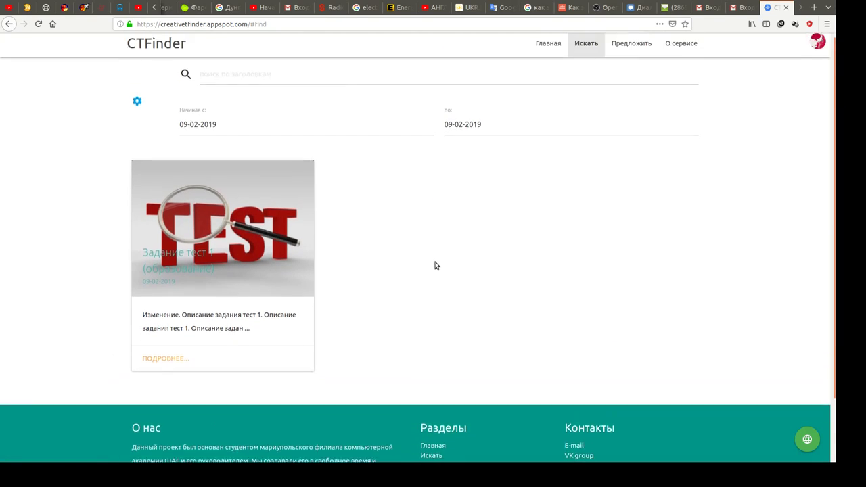
pyautogui.scroll(-1, 437, 265)
pyautogui.scroll(1, 437, 264)
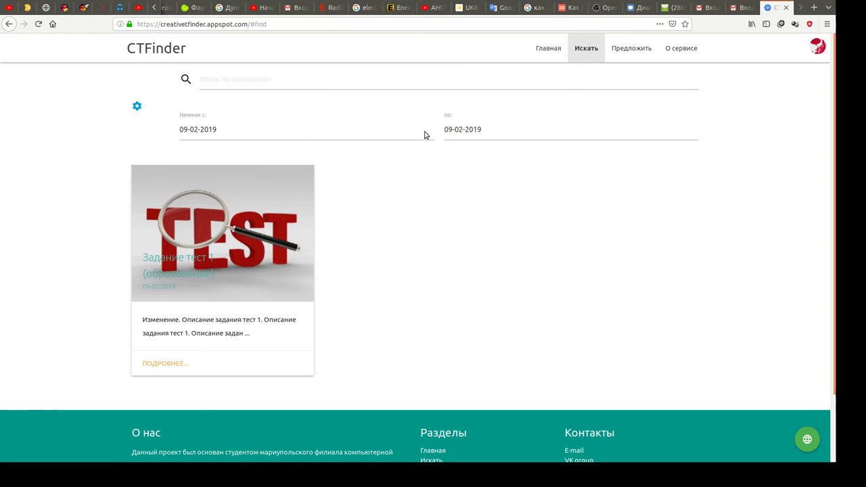
# Set the start date of the task search period to 01-08-2018.
pyautogui.click(353, 126)
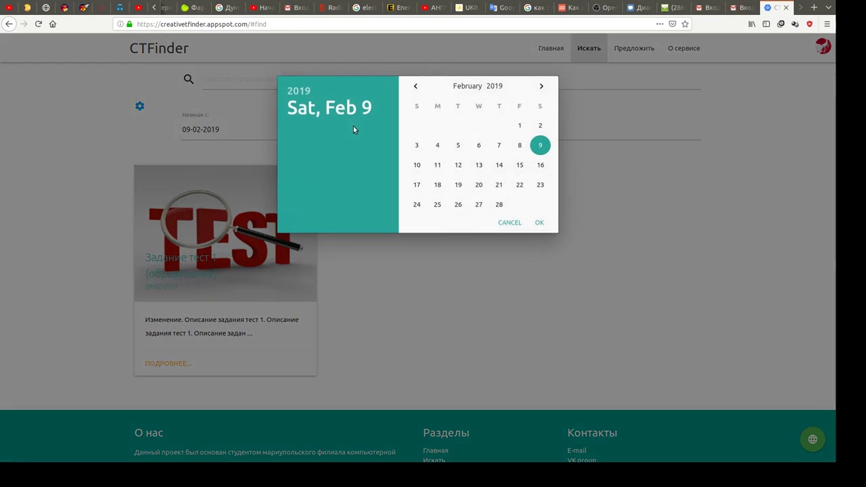
pyautogui.click(415, 87)
pyautogui.click(414, 87)
pyautogui.click(415, 87)
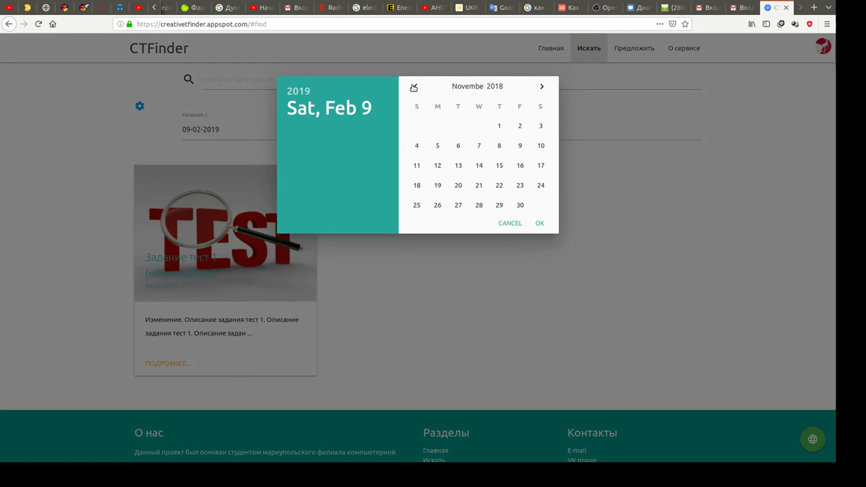
pyautogui.click(415, 87)
pyautogui.click(415, 87)
pyautogui.click(415, 87)
pyautogui.click(479, 126)
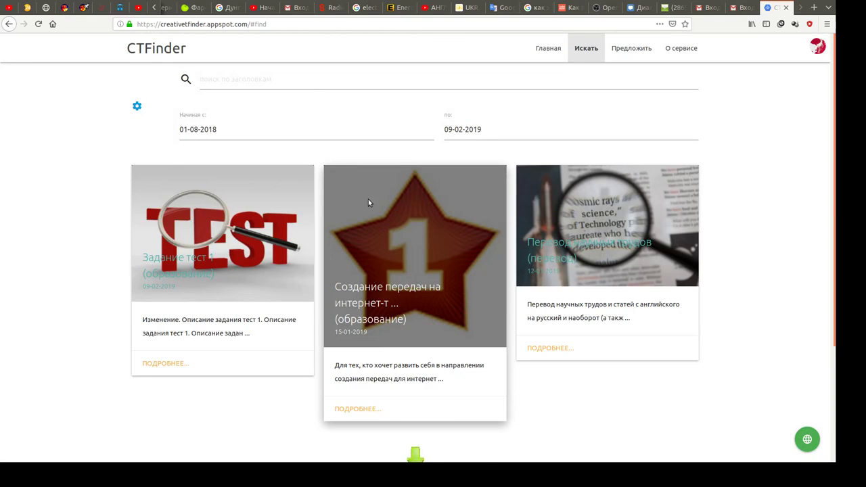
# Browse the task cards for the chosen period through the end of the list and return to the search filters.
pyautogui.scroll(-3, 435, 268)
pyautogui.scroll(-5, 435, 268)
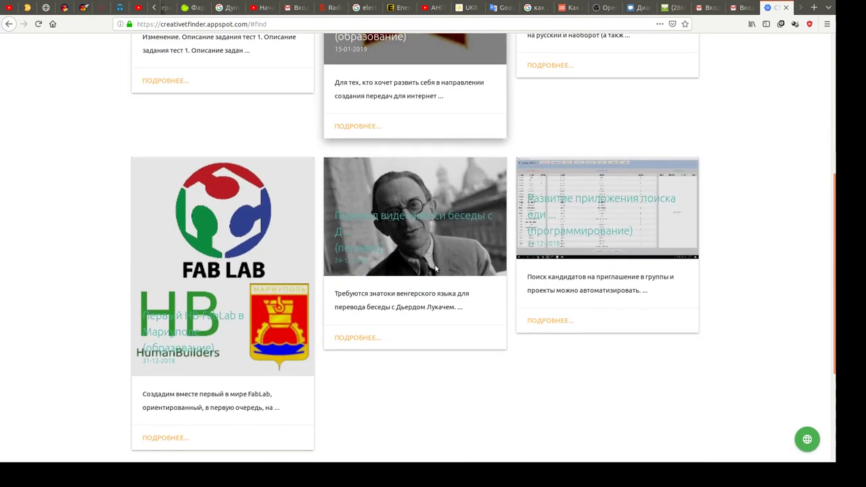
pyautogui.scroll(-10, 435, 269)
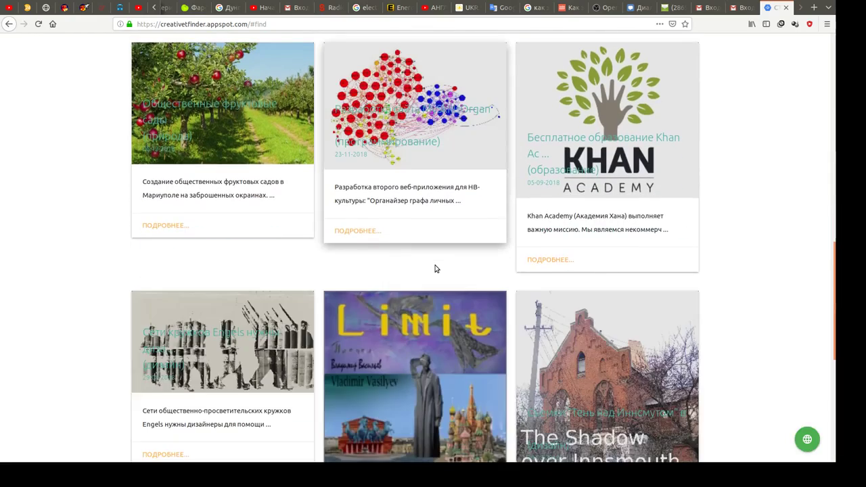
pyautogui.scroll(-5, 435, 267)
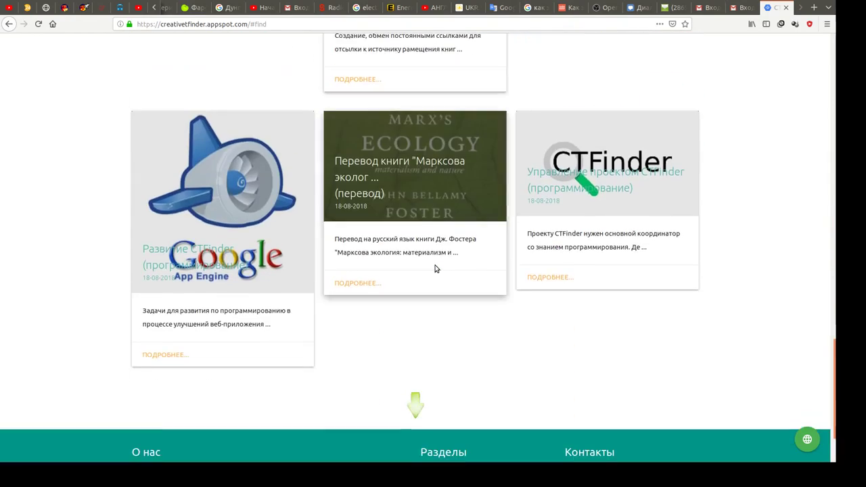
pyautogui.scroll(-3, 435, 269)
pyautogui.scroll(10, 435, 269)
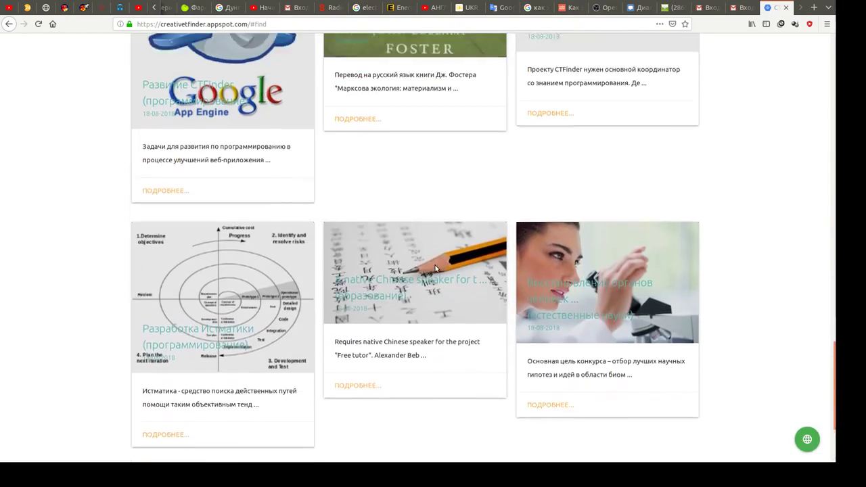
pyautogui.scroll(15, 435, 268)
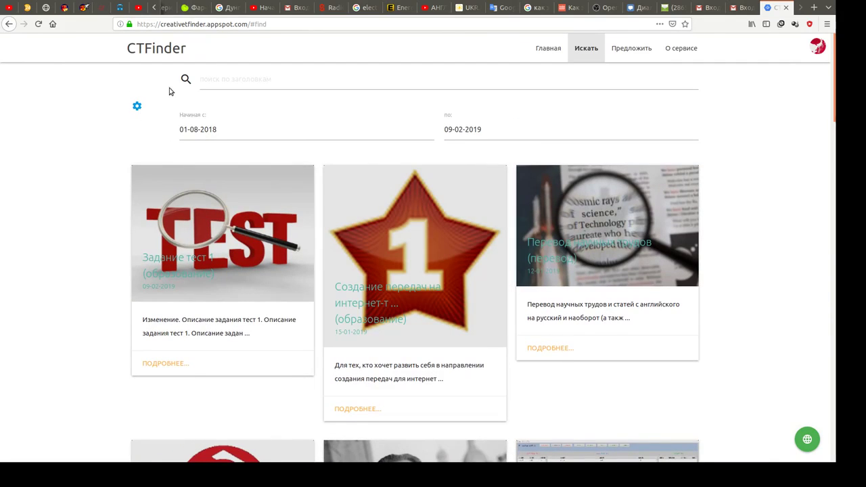
# Search the task titles for «Тест», check the matching card's title, and clear the search text.
pyautogui.click(224, 81)
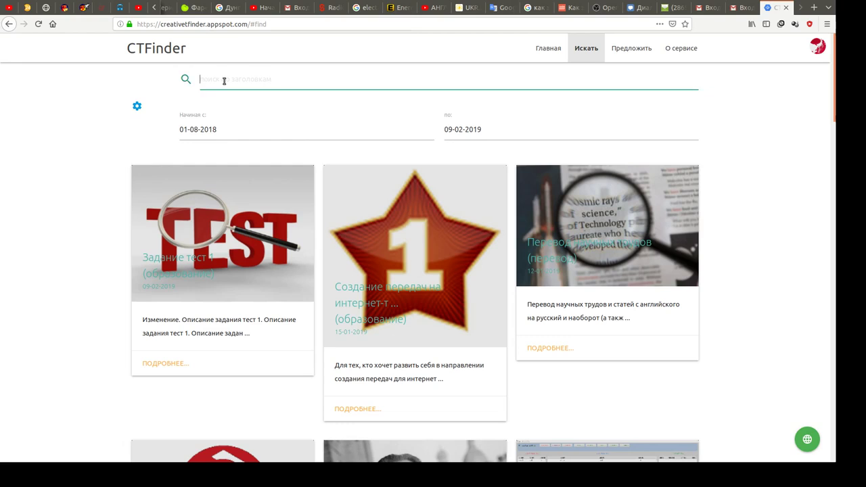
pyautogui.write('т')
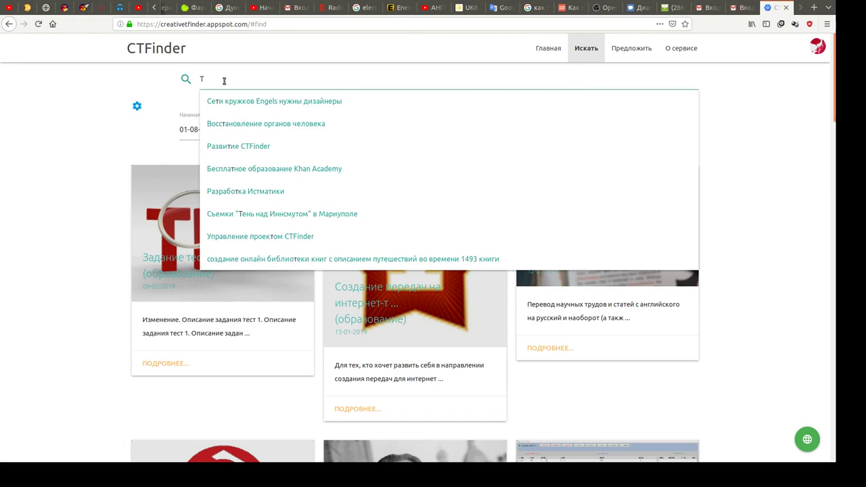
pyautogui.write('ест')
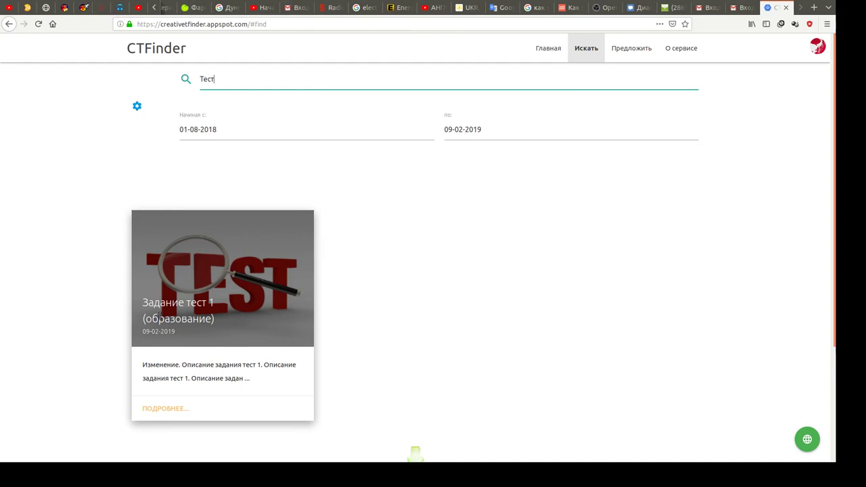
pyautogui.click(144, 303)
pyautogui.moveTo(144, 303); pyautogui.dragTo(207, 304)
pyautogui.click(202, 303)
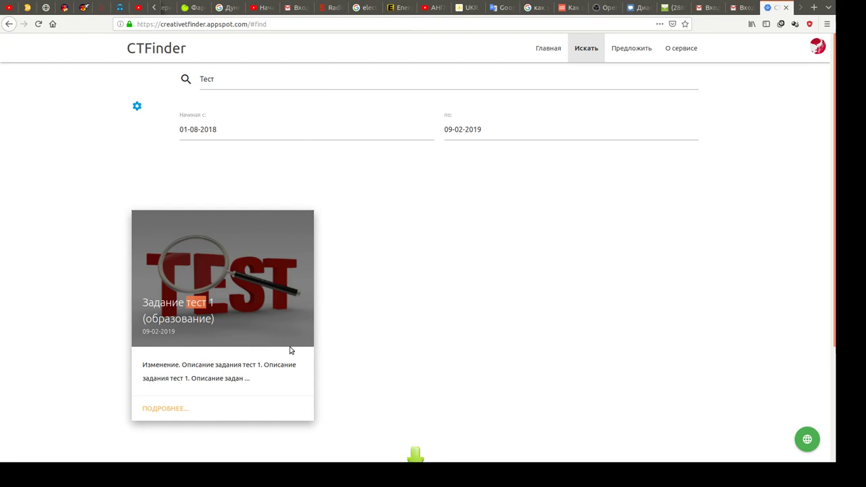
pyautogui.doubleClick(207, 80)
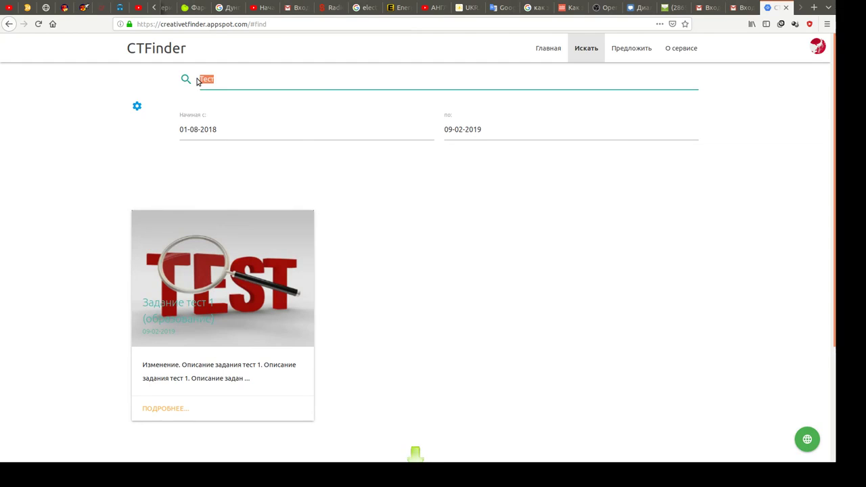
pyautogui.press('BackSpace')
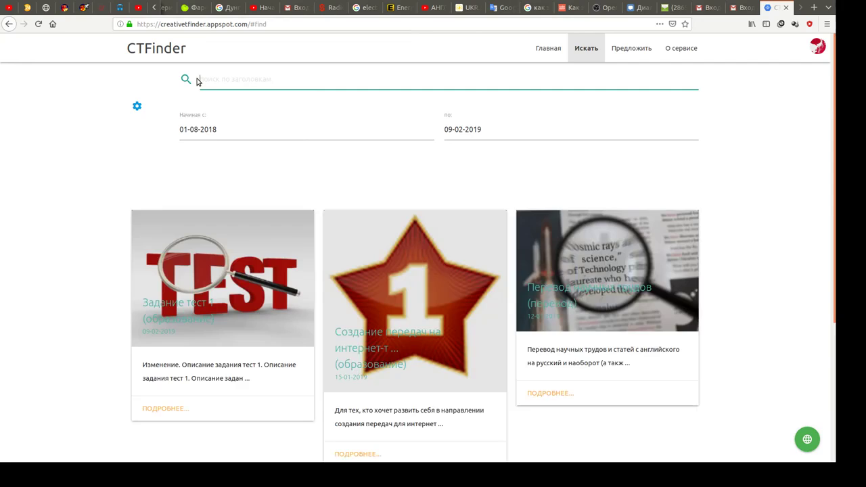